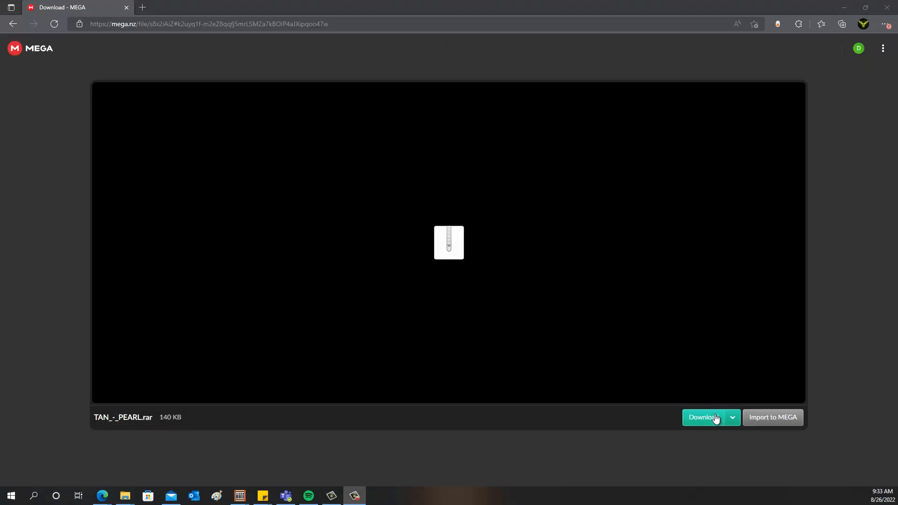
- Download TAN_-_PEARL.rar from MEGA and open the TAN-PEARL.otf font file inside the archive's TAN_-_PEARL folder
click(704, 417)
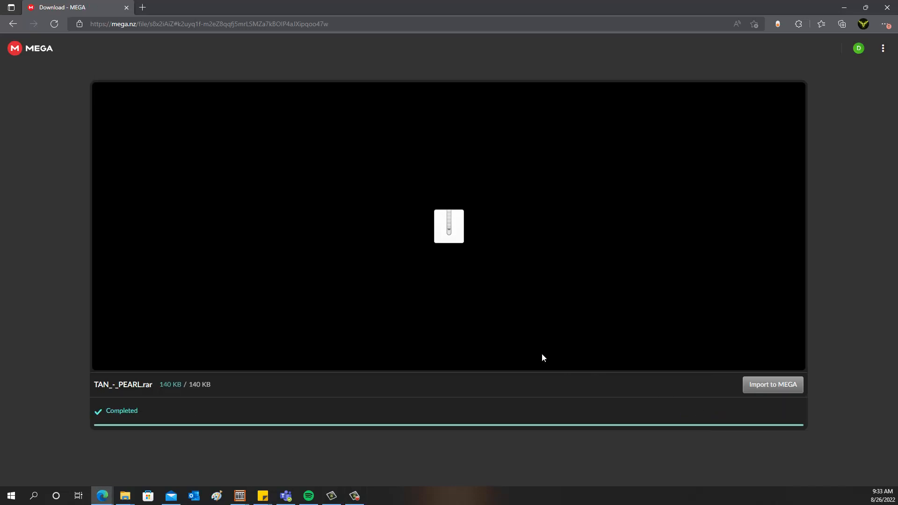
click(715, 64)
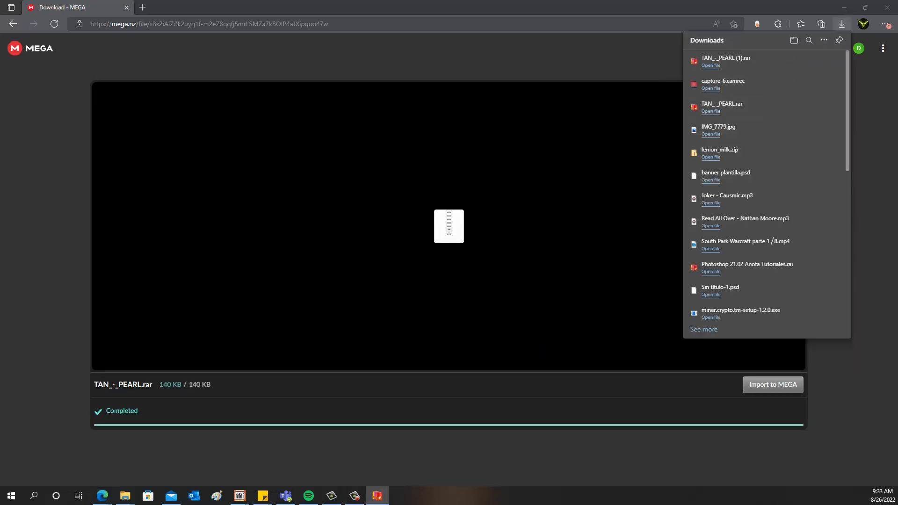
drag(326, 95, 413, 100)
double_click(193, 189)
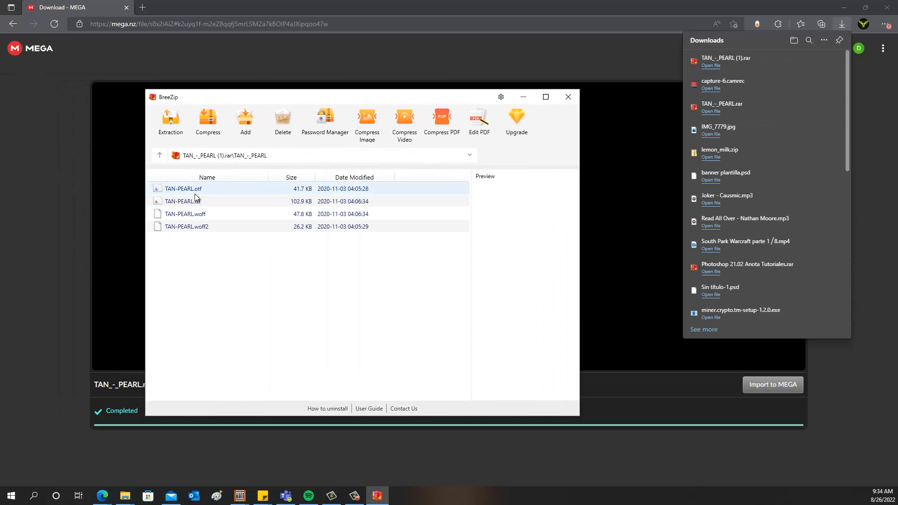
double_click(206, 189)
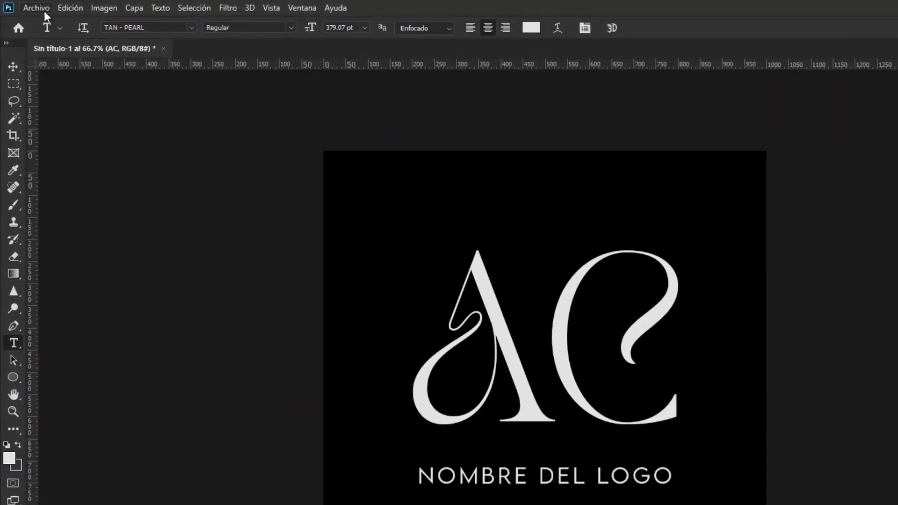
- Create a new Photoshop document 1000 pixels wide and 1000 pixels high
click(44, 10)
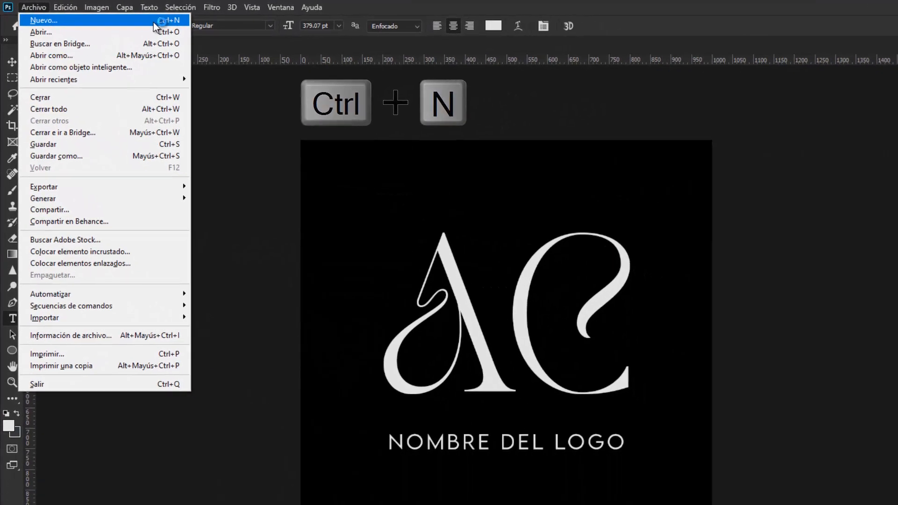
click(153, 21)
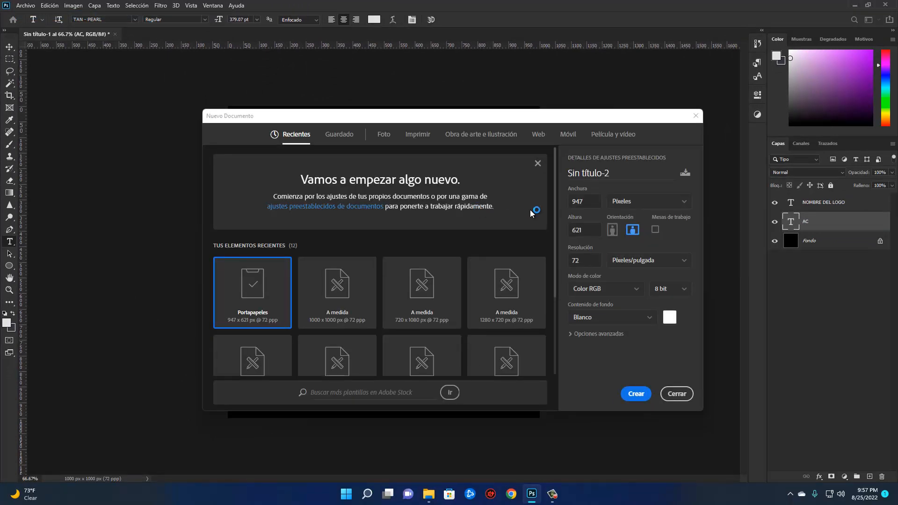
click(572, 201)
text(1000)
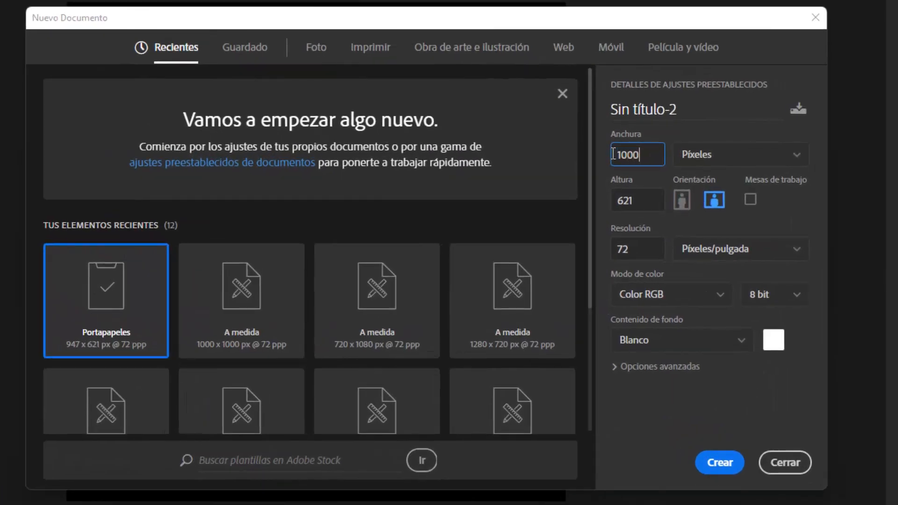
key(Tab)
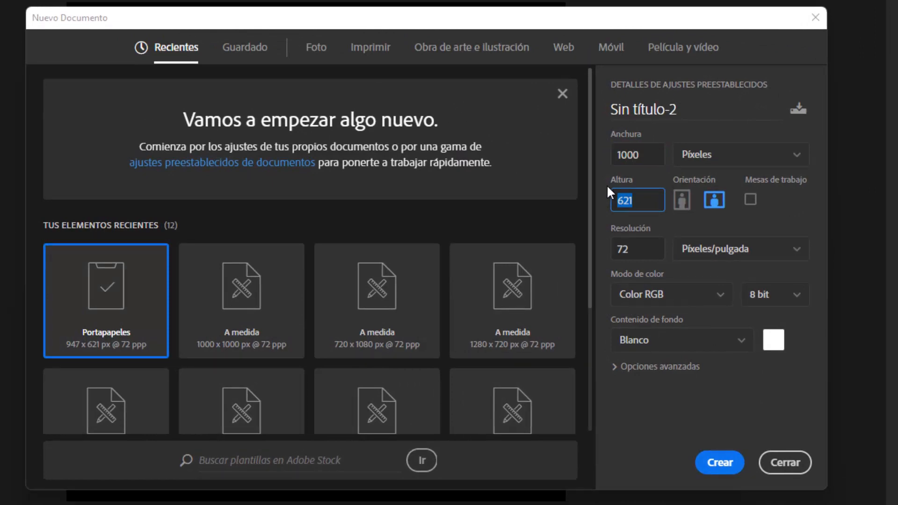
text(1000)
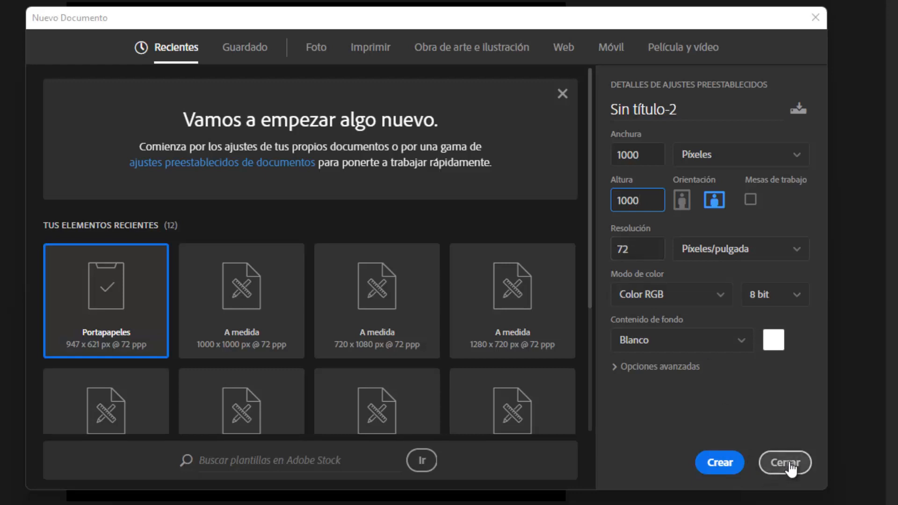
click(731, 467)
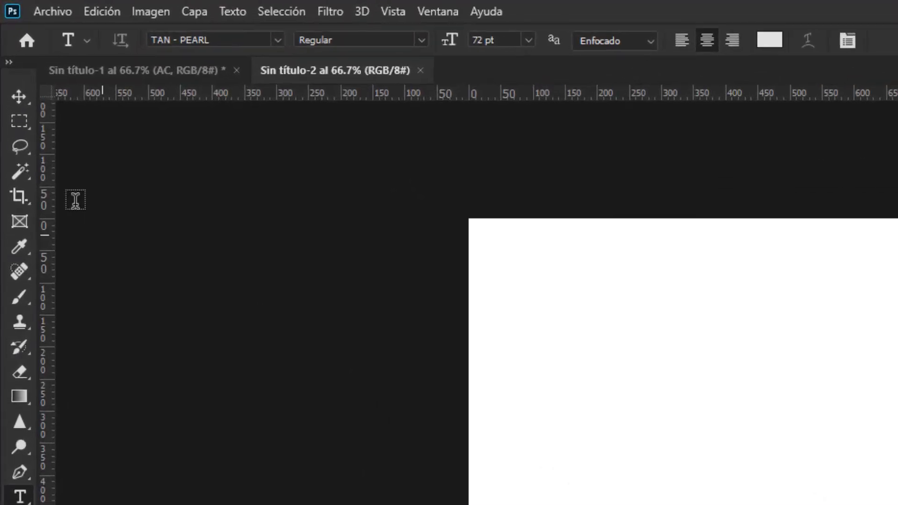
- Select the whole canvas with the Rectangular Marquee tool, from the upper-left corner past the lower-right corner
click(25, 139)
right_click(24, 139)
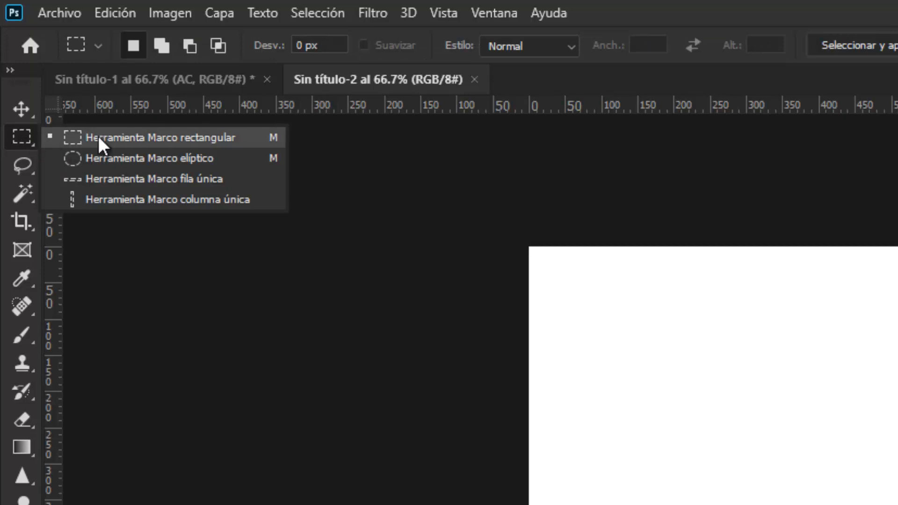
click(156, 137)
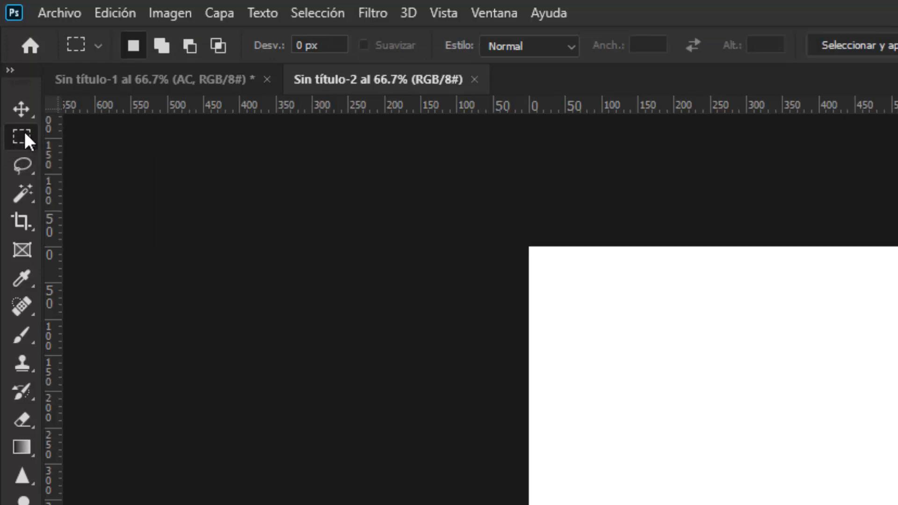
drag(525, 244, 761, 470)
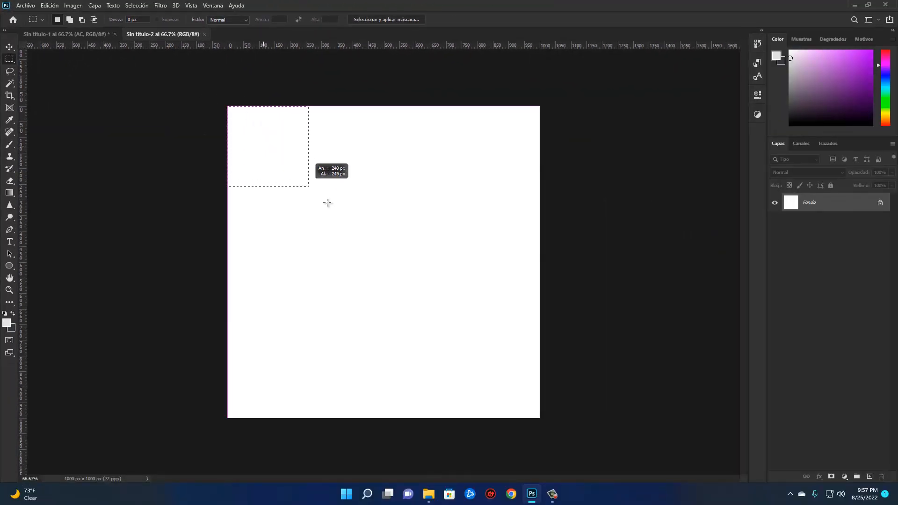
drag(327, 202, 568, 444)
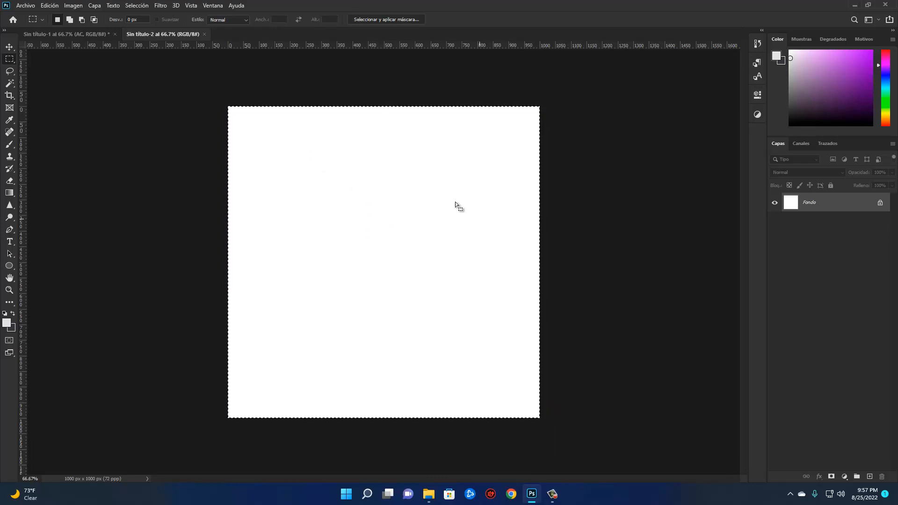
- Fill the selected canvas with solid black (000000) at 100% opacity in Normal mode, and deselect it
right_click(415, 173)
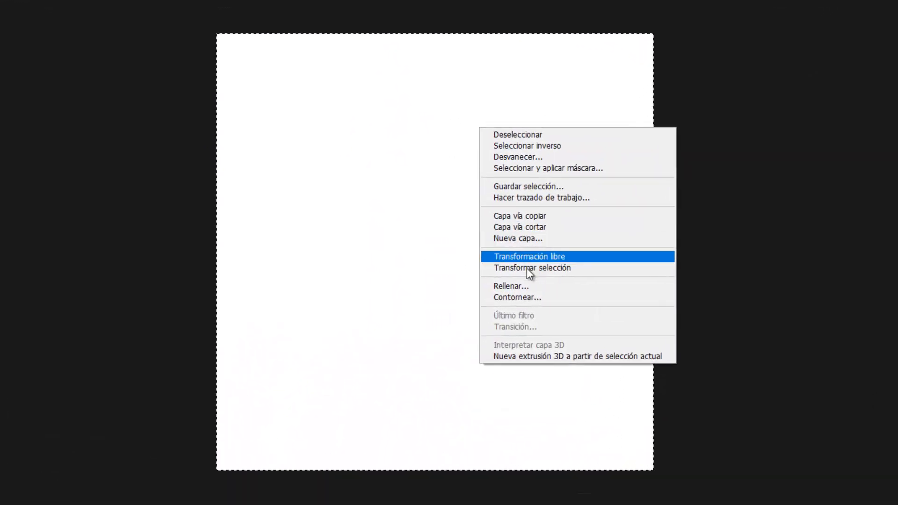
click(524, 286)
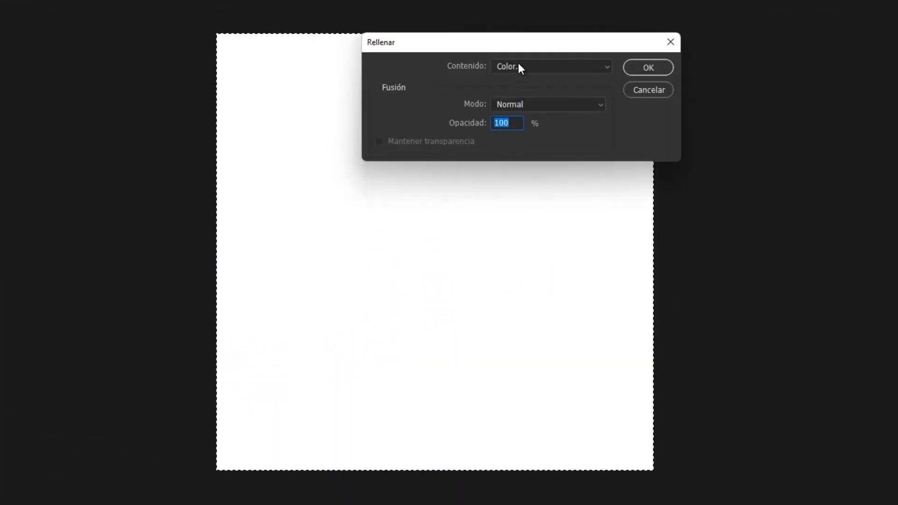
click(520, 68)
click(515, 102)
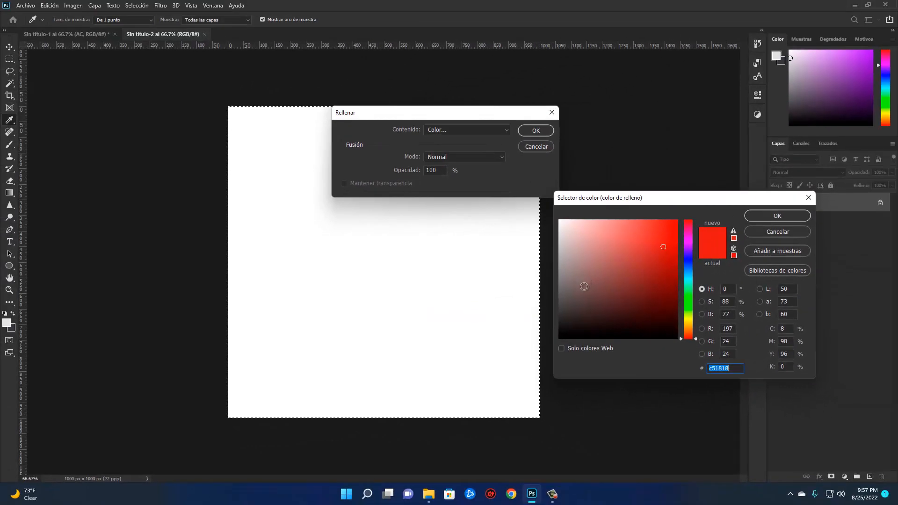
click(647, 266)
mouse_move(647, 266)
mouse_down()
mouse_move(619, 263)
mouse_move(597, 301)
mouse_move(551, 345)
mouse_up()
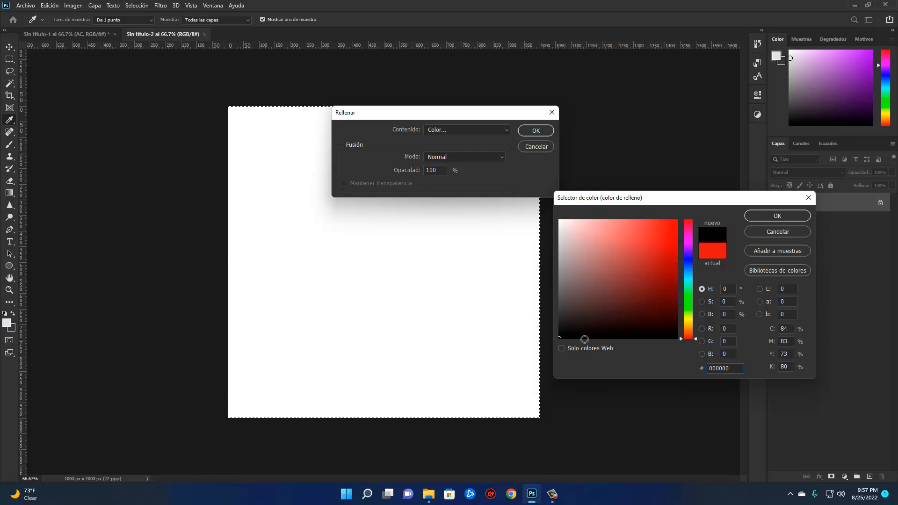
click(763, 214)
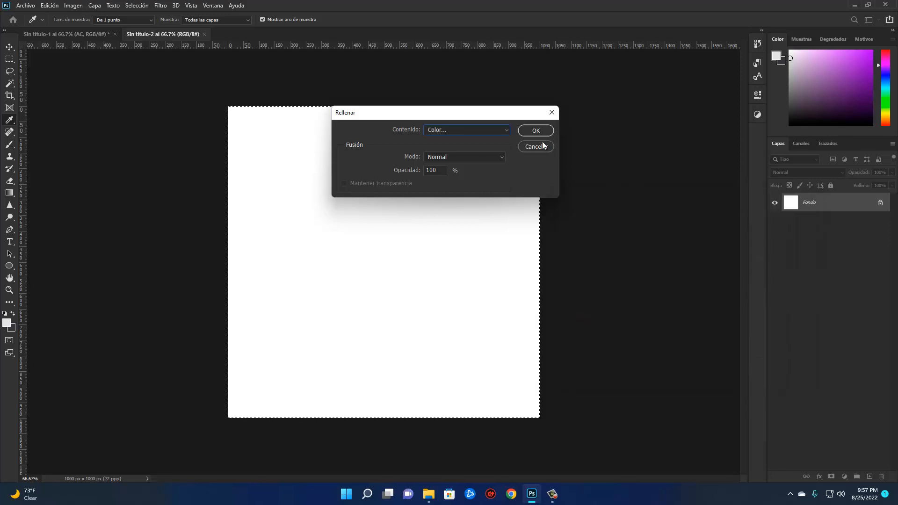
click(536, 130)
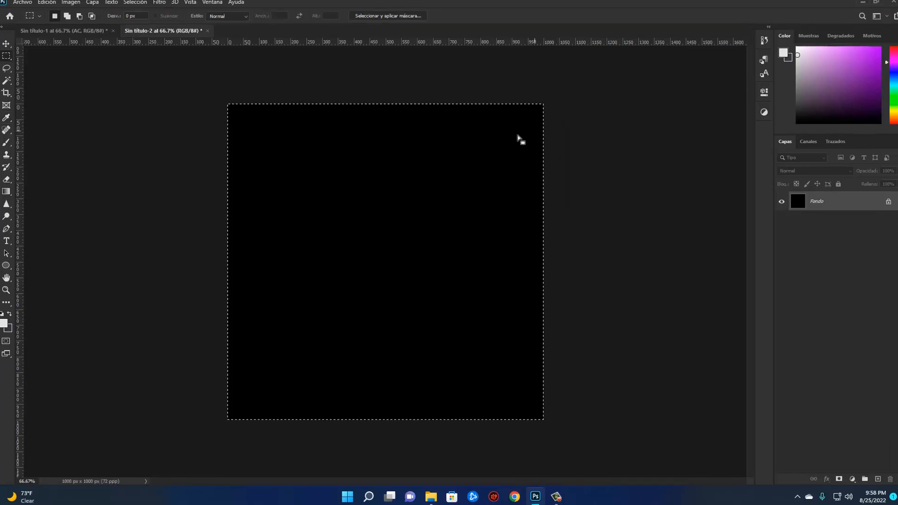
right_click(337, 169)
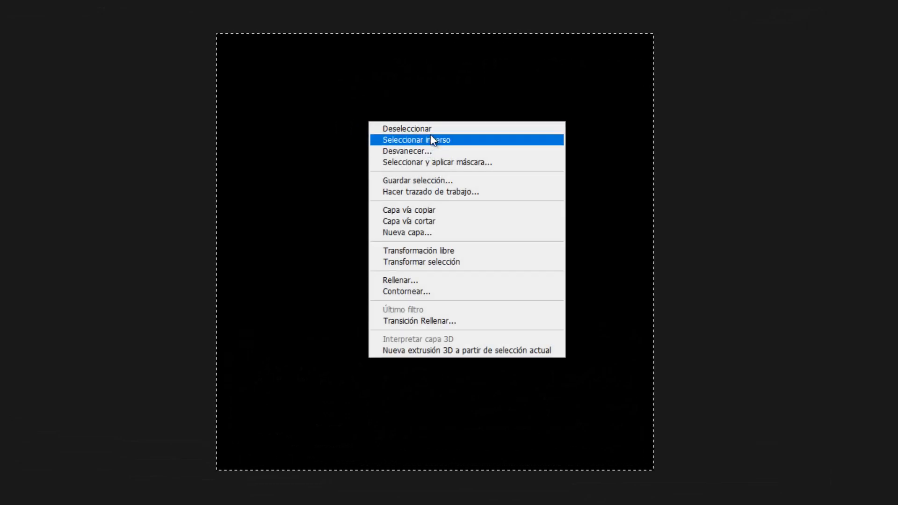
click(415, 139)
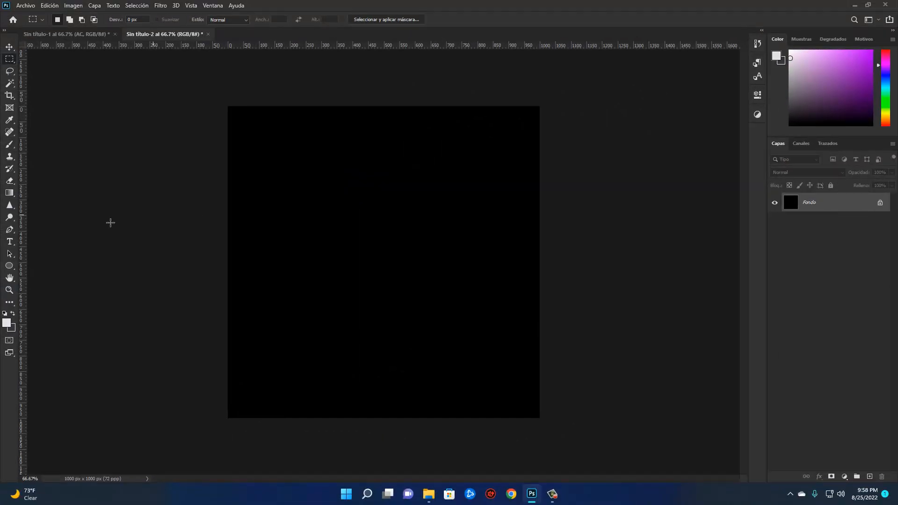
- Set the Type tool to the TAN - PEARL font at 72 pt
click(10, 242)
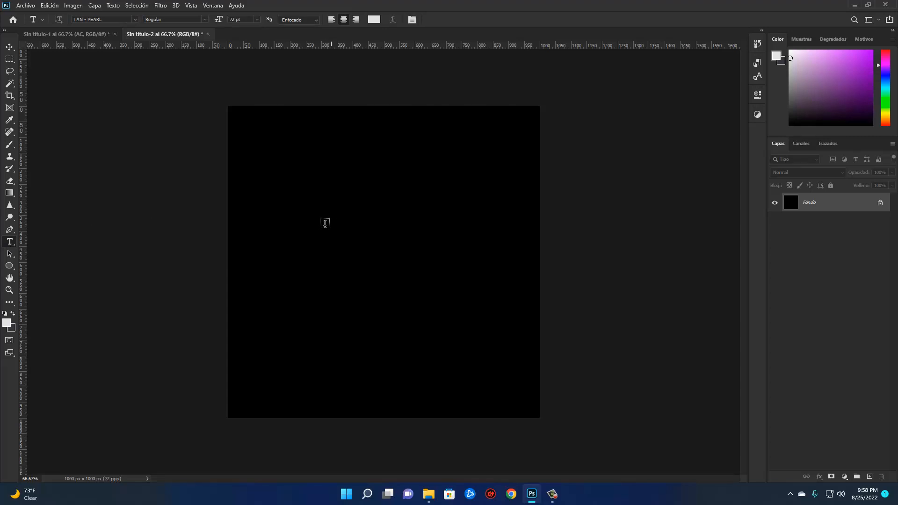
click(135, 21)
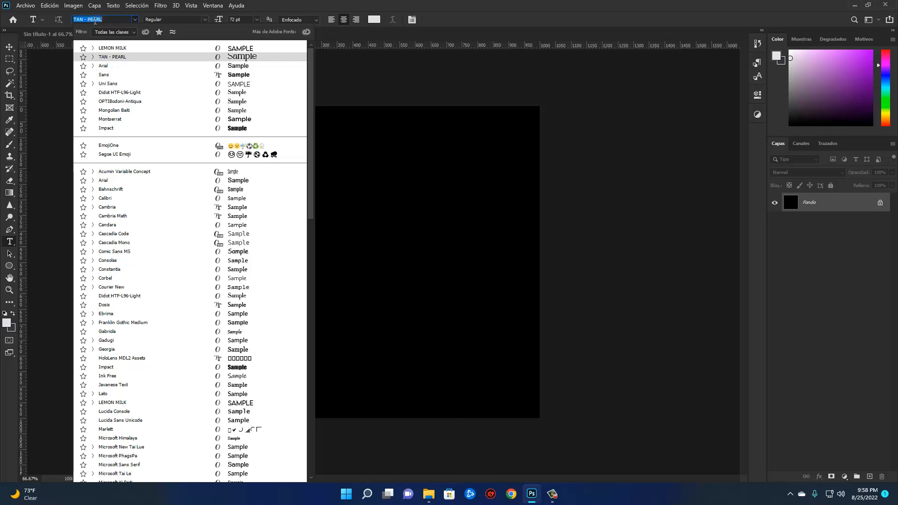
click(133, 56)
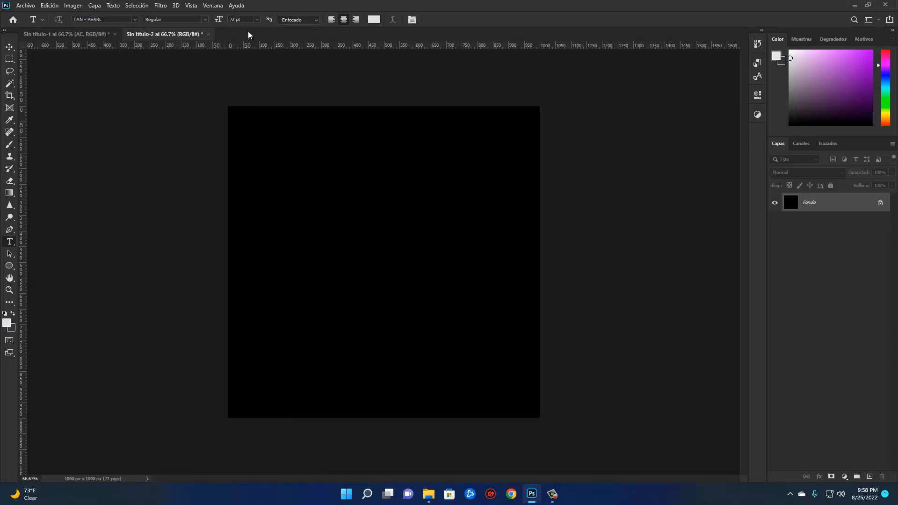
click(257, 20)
click(250, 136)
- Place the text "AC" slightly above the centre of the black canvas and commit it
click(376, 227)
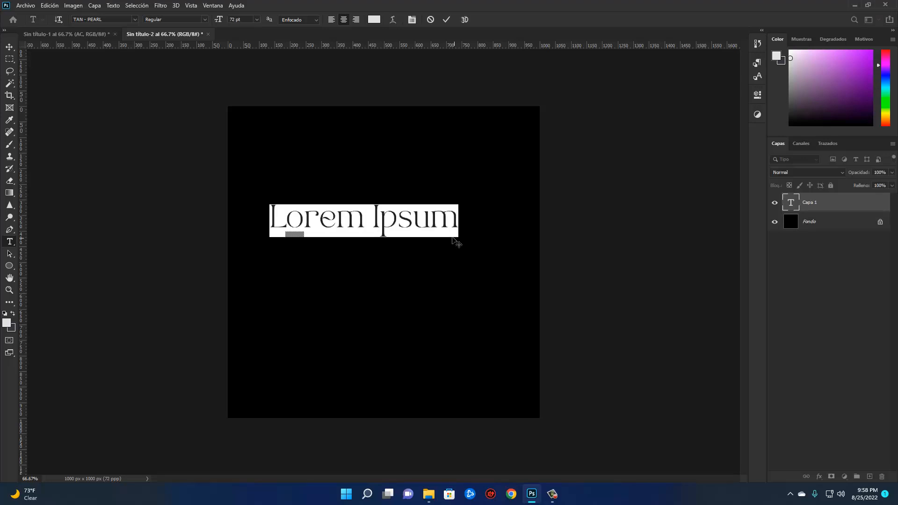
click(374, 214)
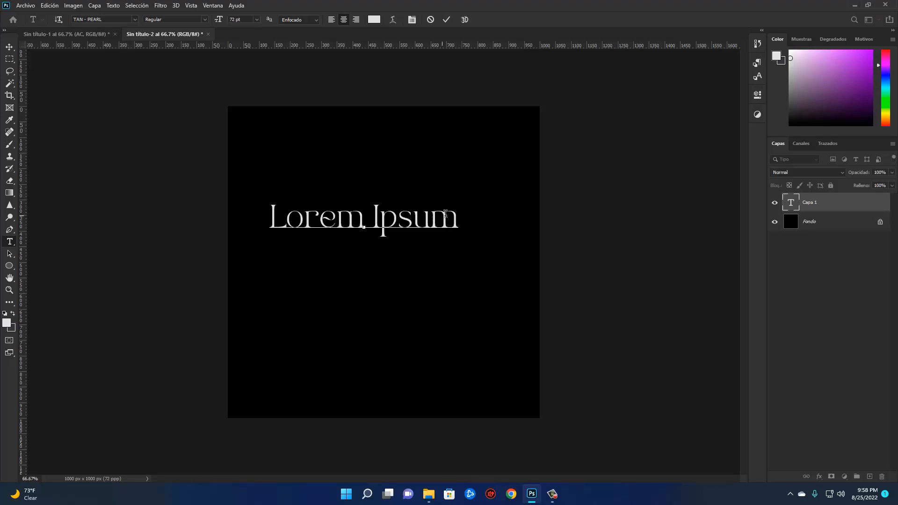
key(ctrl+a)
text(AC)
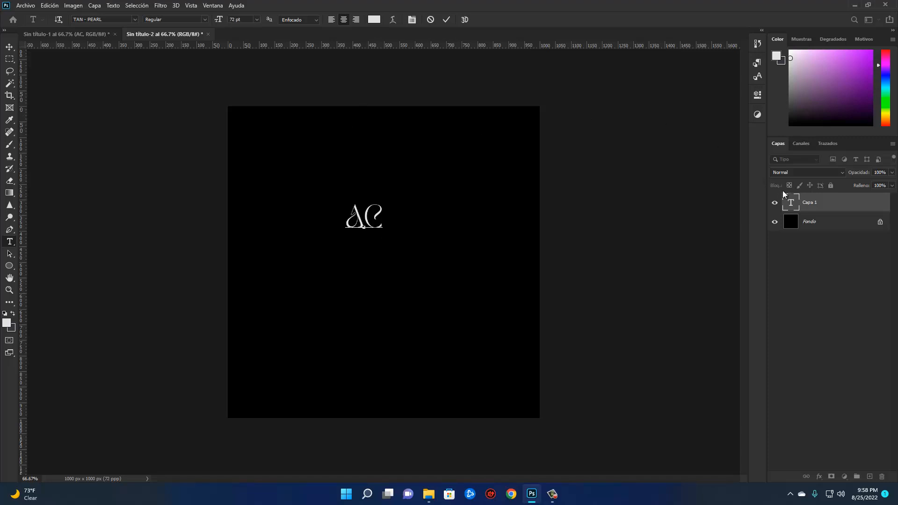
click(826, 201)
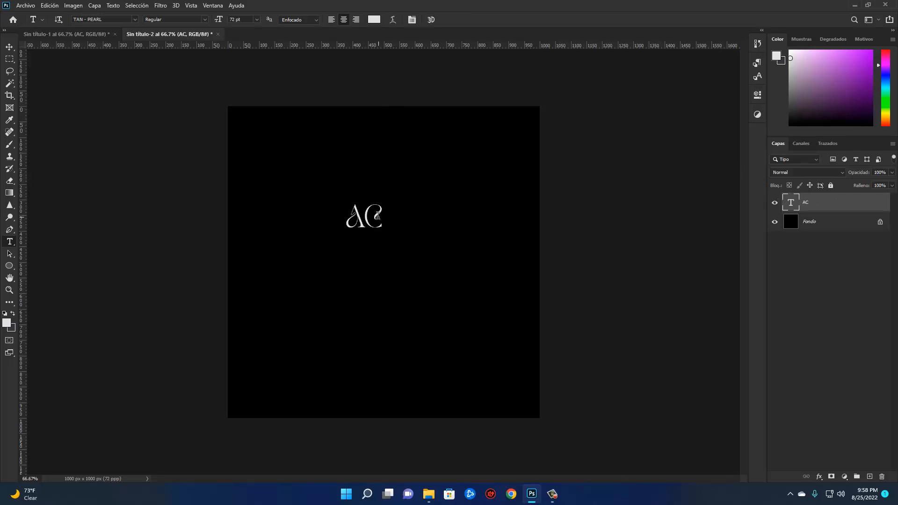
click(382, 216)
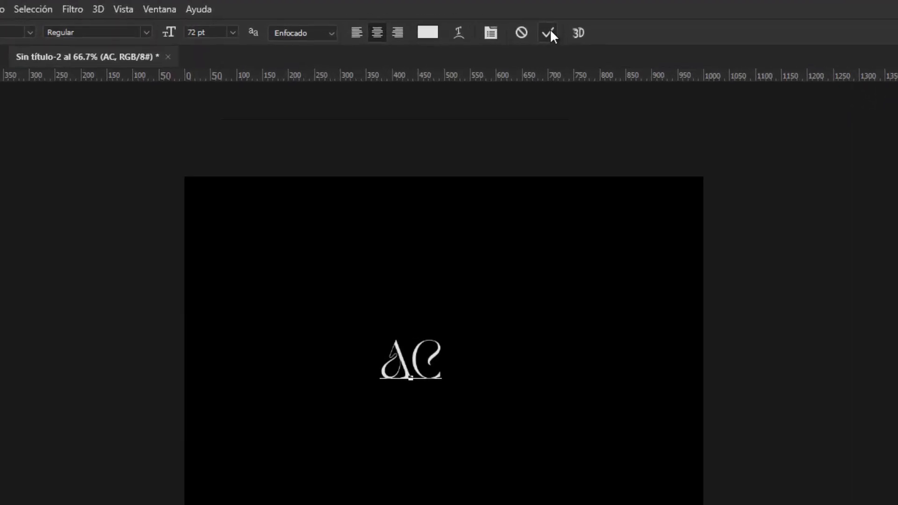
click(589, 39)
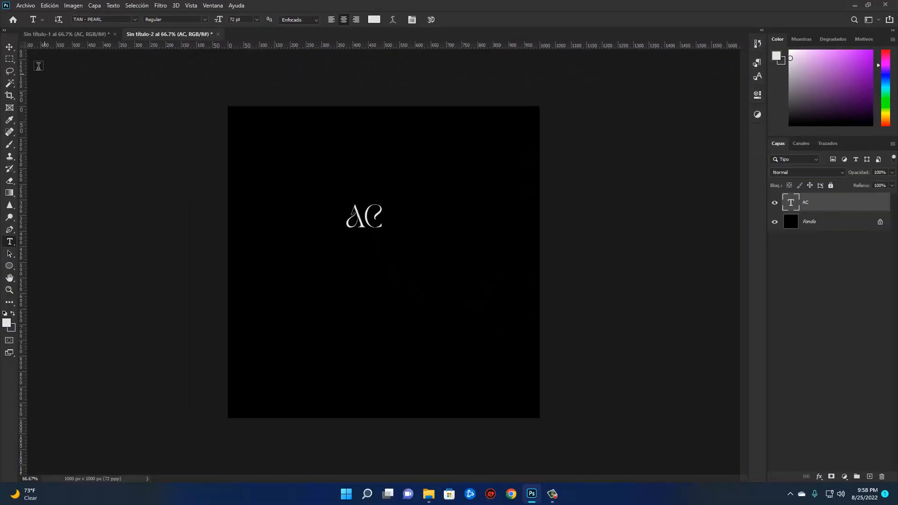
- Scale the AC text up proportionally to about 498%, move it to the canvas's horizontal centre, and apply the transform
click(9, 47)
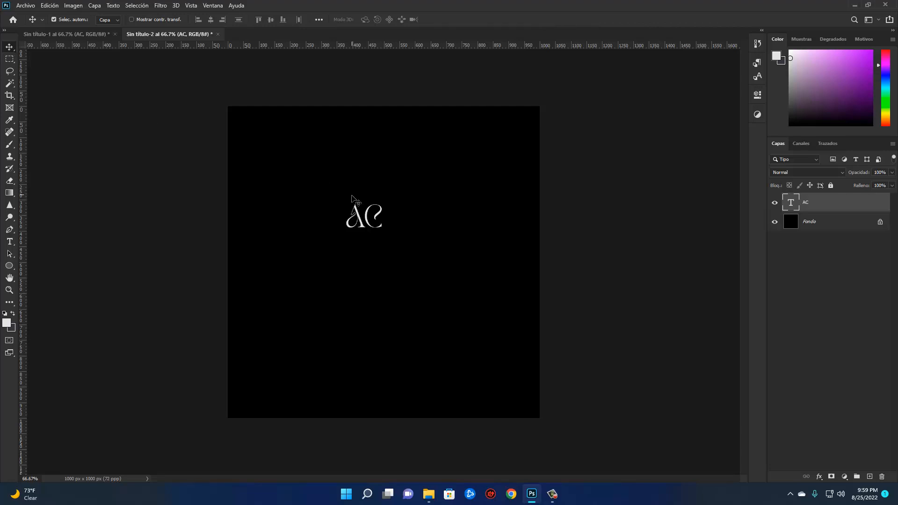
key(ctrl+t)
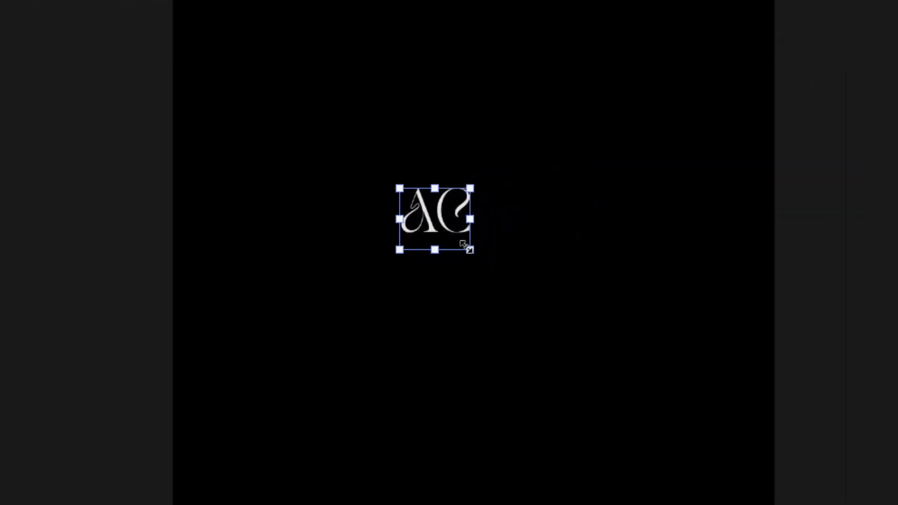
drag(469, 250, 744, 503)
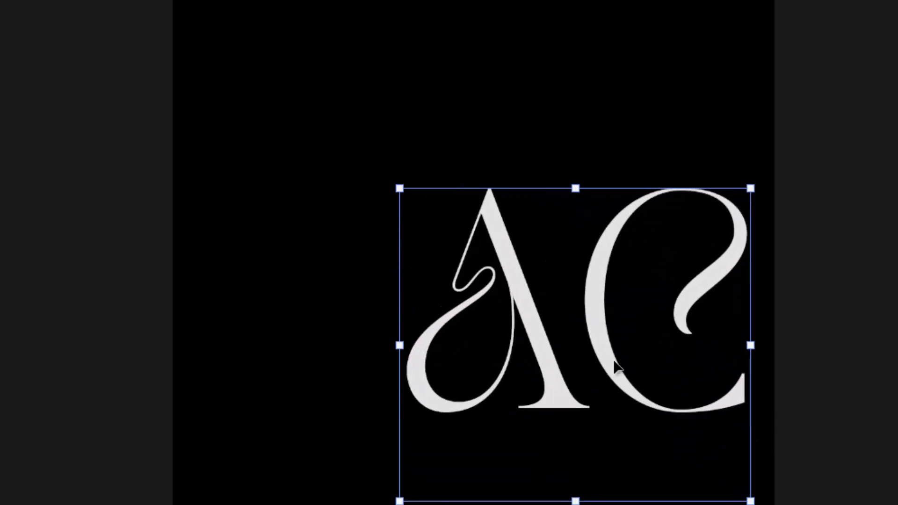
drag(634, 346, 534, 333)
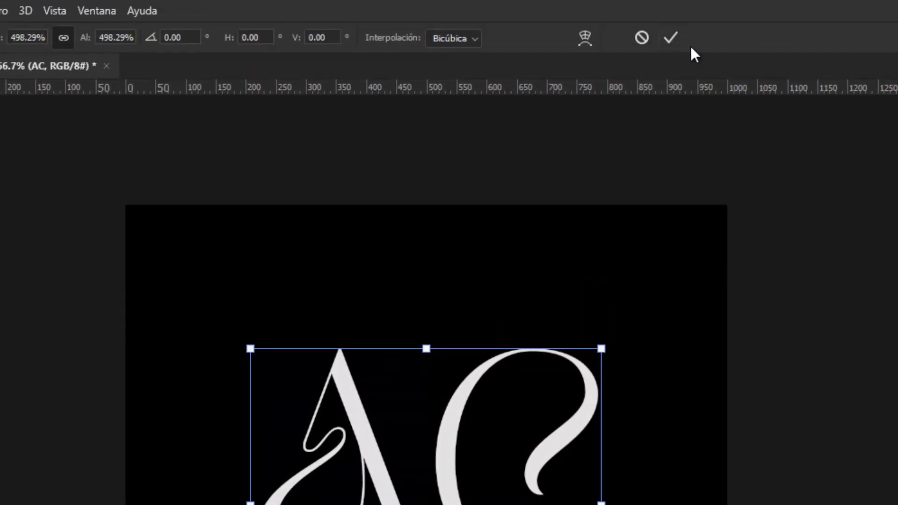
click(672, 39)
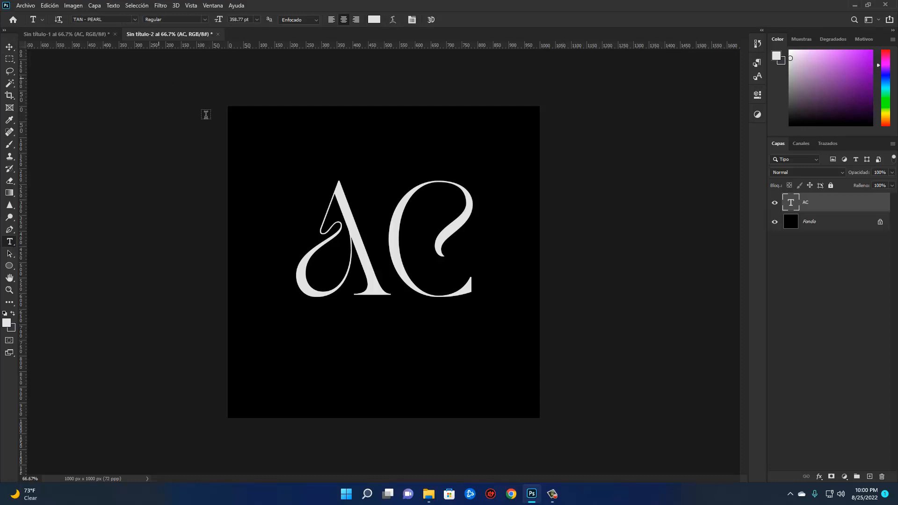
- Add the text "NOMBRE DEL LOGO" below the AC monogram and move it to the canvas's horizontal centre
click(329, 346)
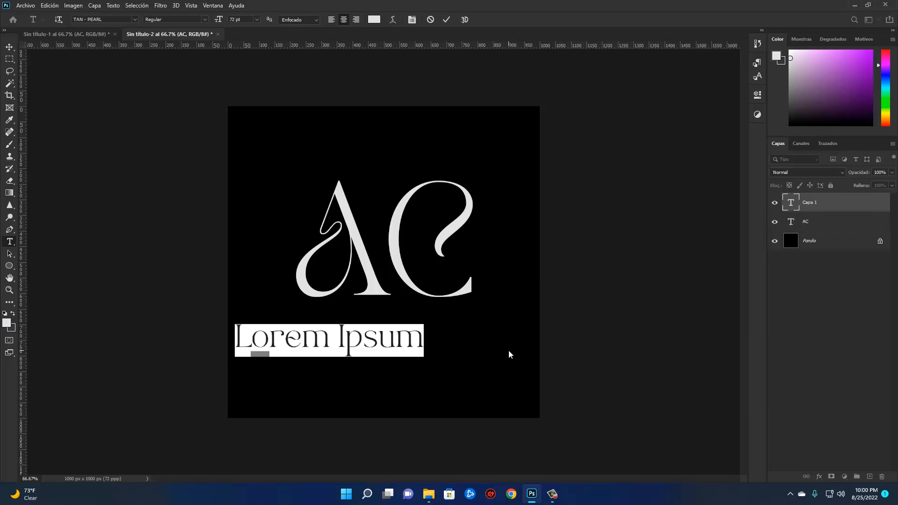
click(424, 335)
drag(424, 335, 238, 335)
text(NAM)
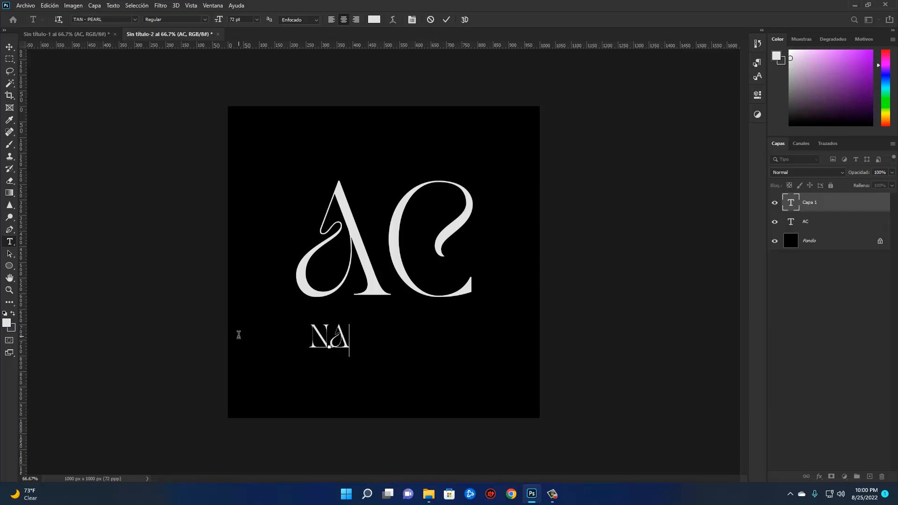
key(BackSpace)
key(BackSpace)
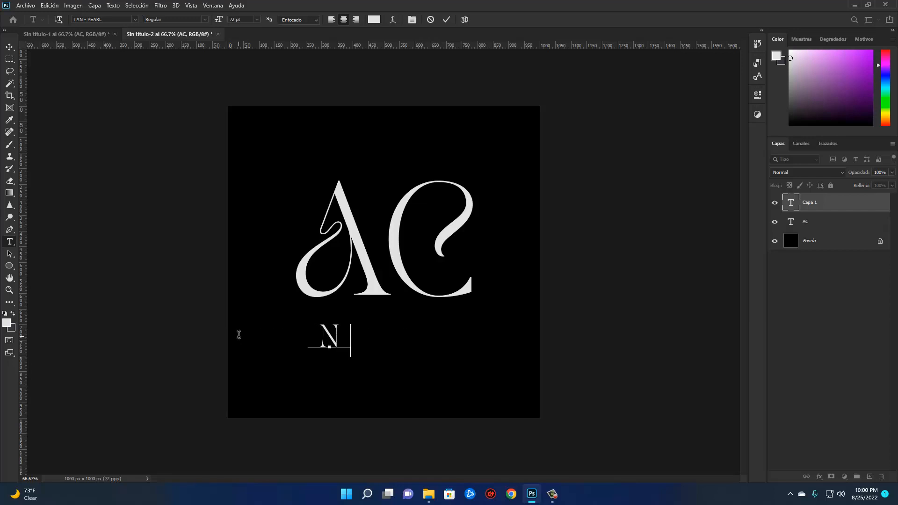
text(OMBRE)
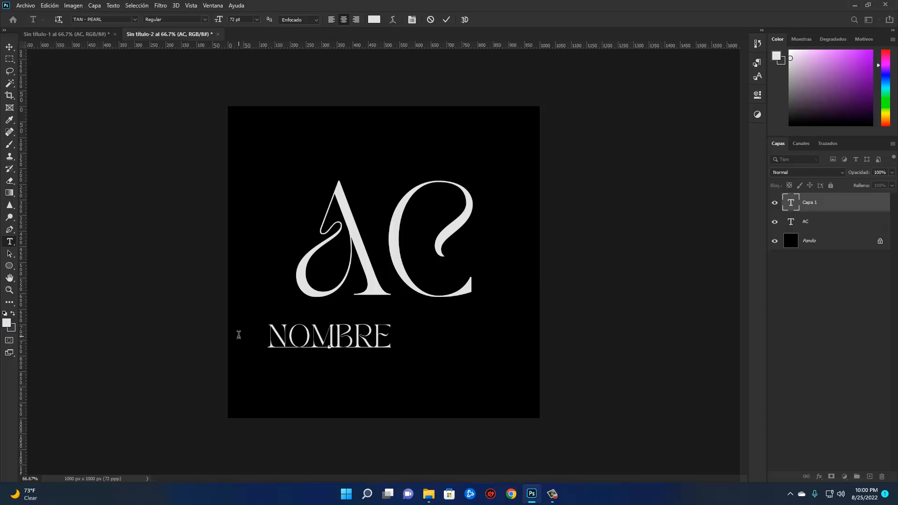
text( DEL LOGO)
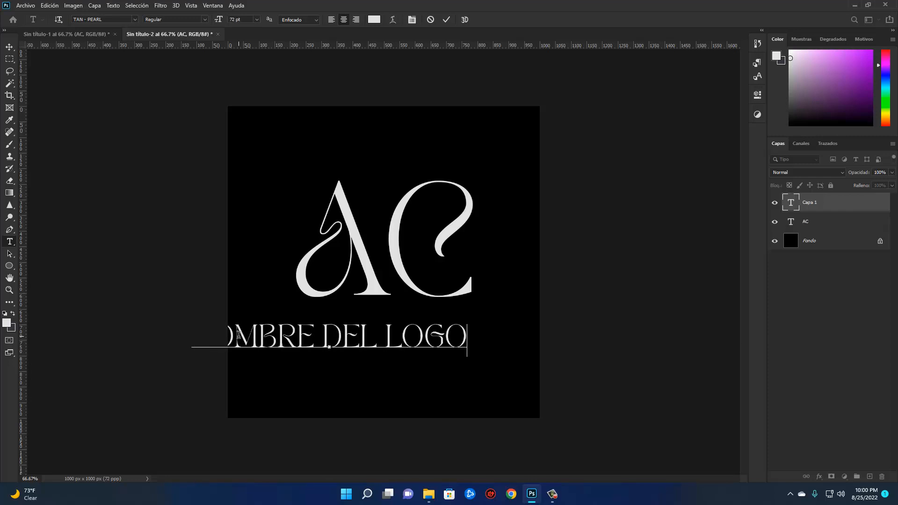
click(444, 20)
click(10, 47)
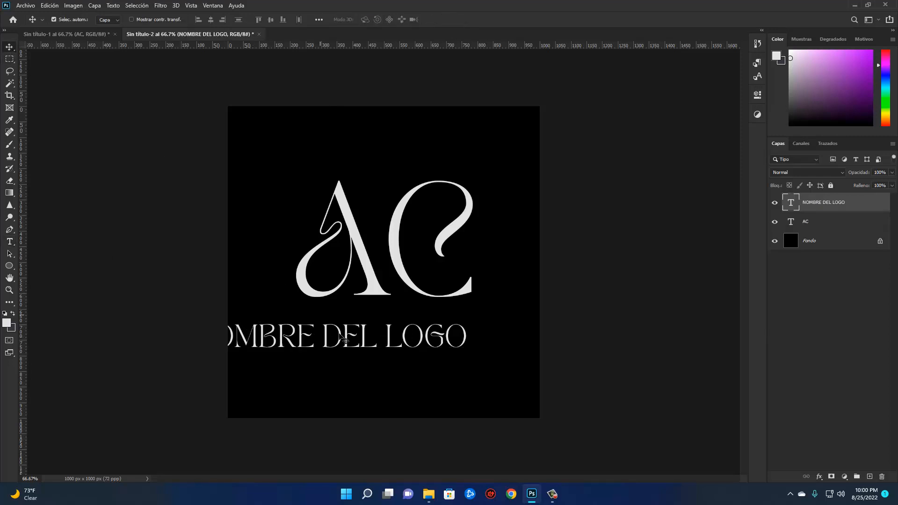
drag(318, 337, 373, 336)
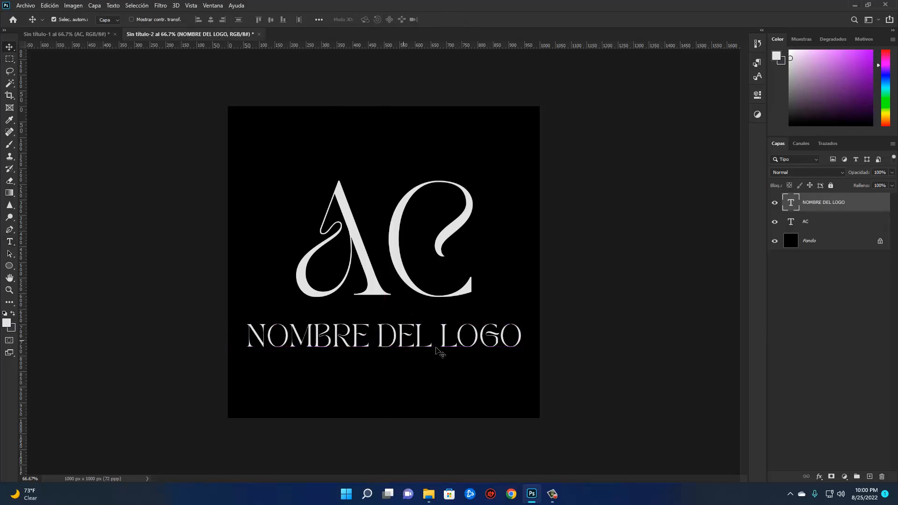
- Set the NOMBRE DEL LOGO text to LEMON MILK Light at 36 pt and move it slightly closer to the monogram
click(10, 241)
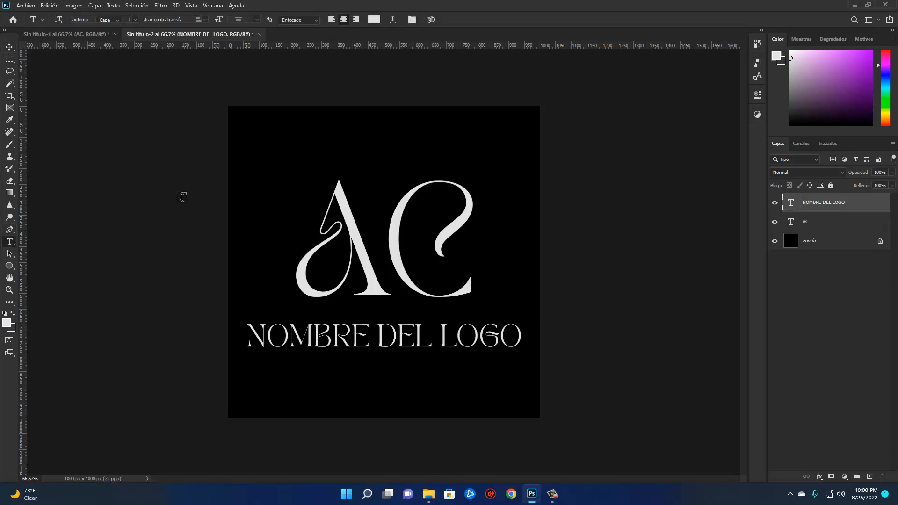
click(259, 22)
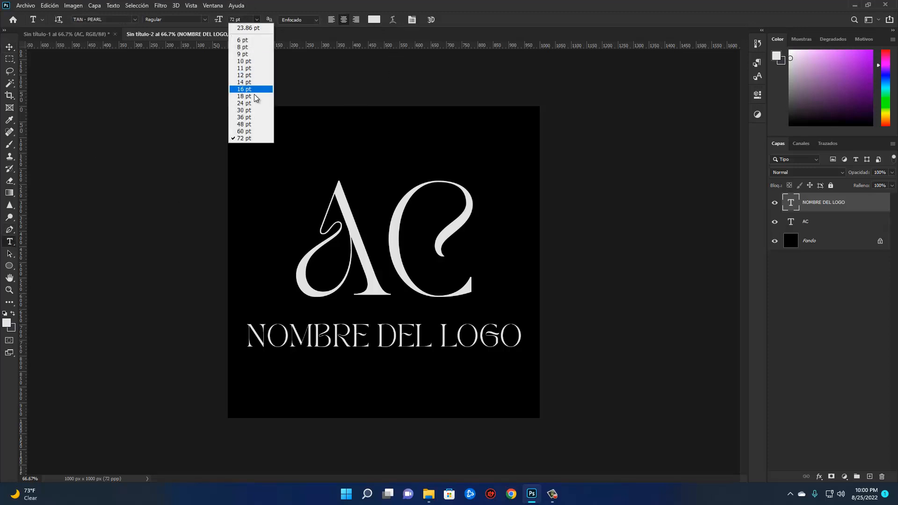
click(252, 117)
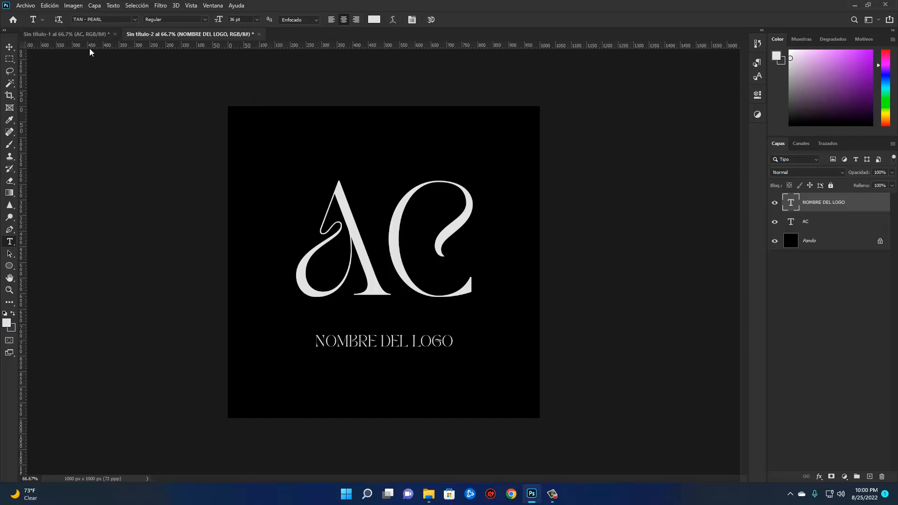
click(114, 20)
text(LEMON MILK)
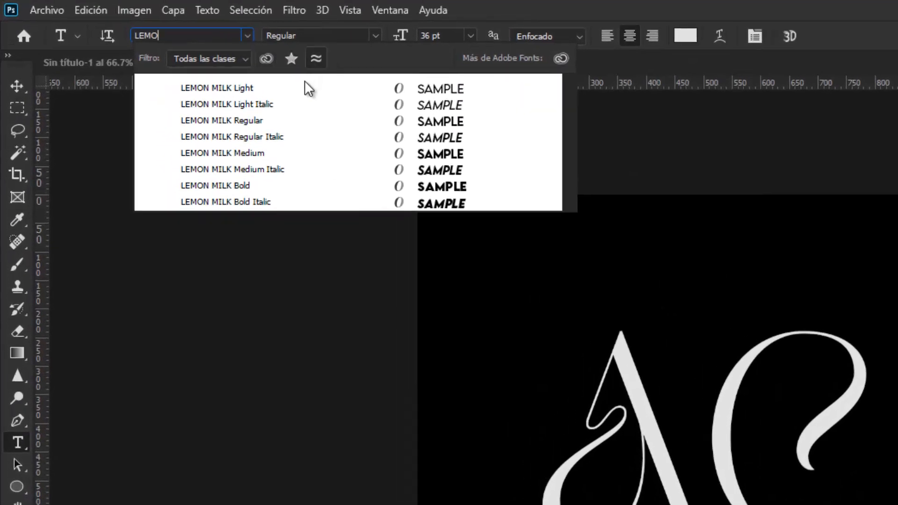
click(374, 88)
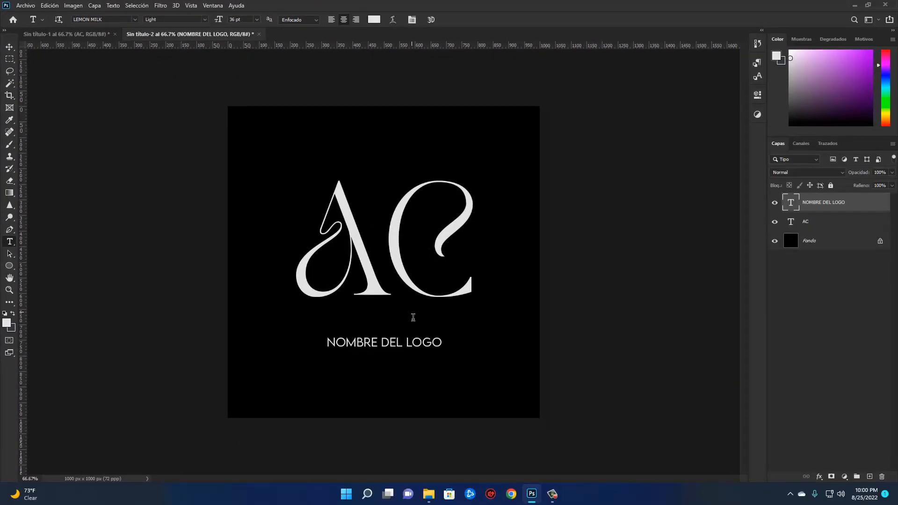
click(10, 47)
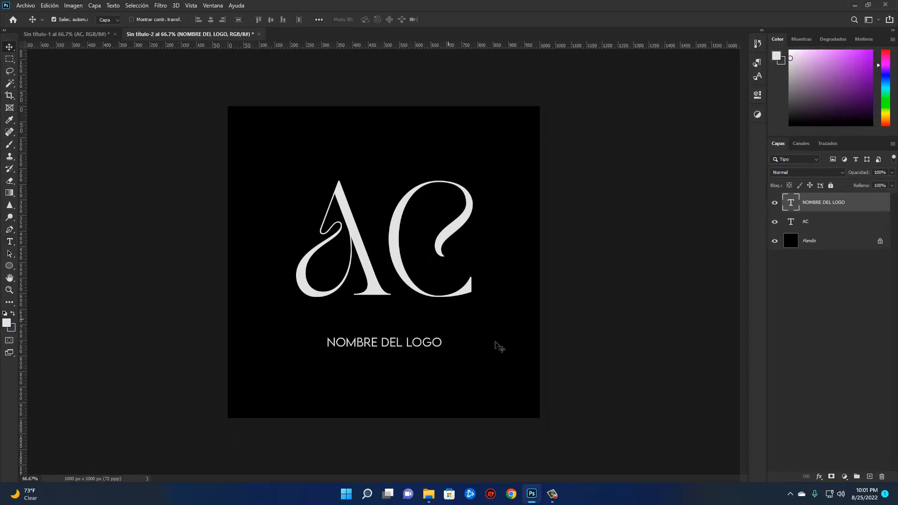
drag(399, 345, 398, 336)
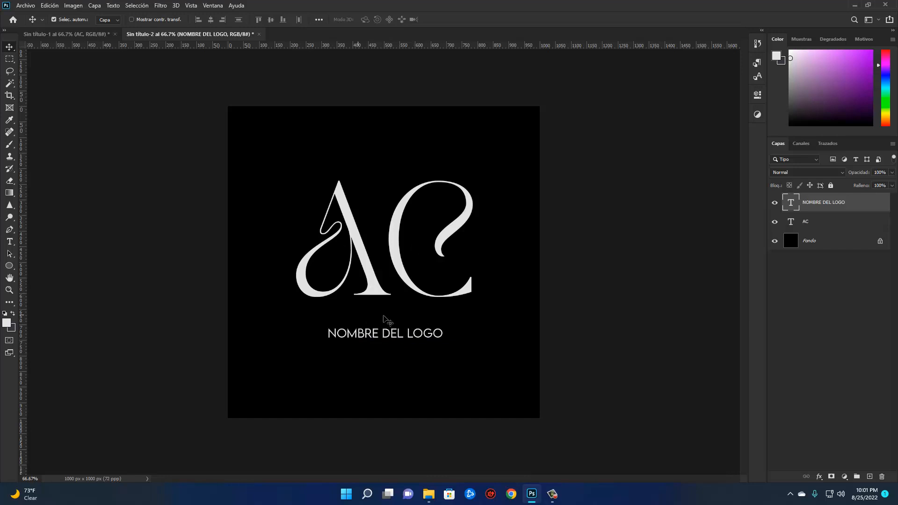
- Try the NOMBRE DEL LOGO text at 48 pt, and set it back to 36 pt
click(10, 241)
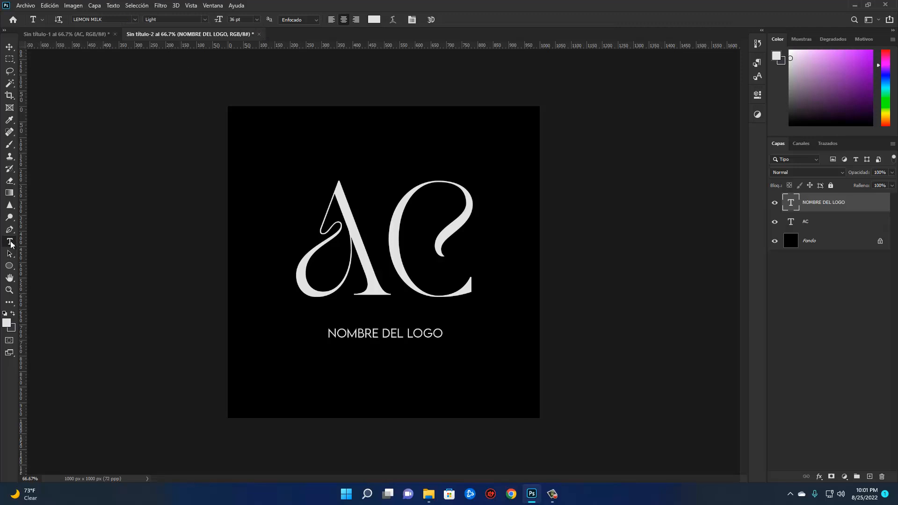
click(256, 20)
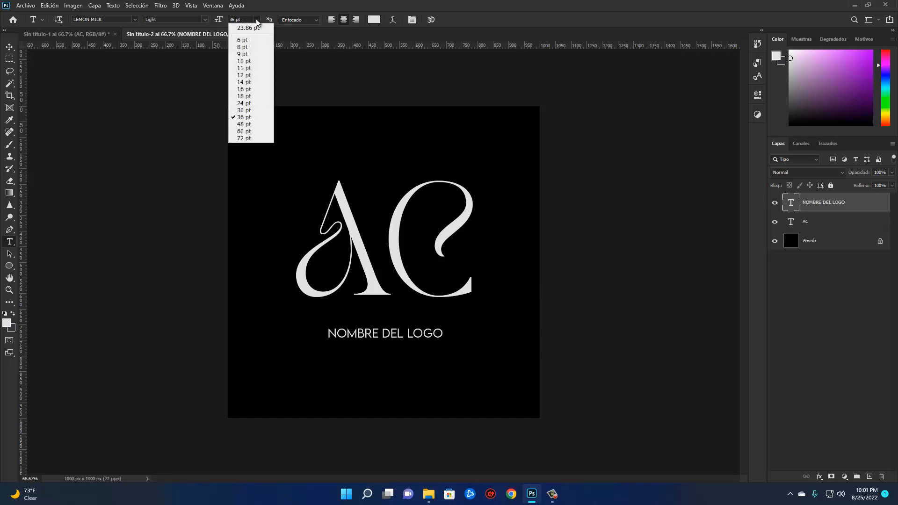
click(248, 124)
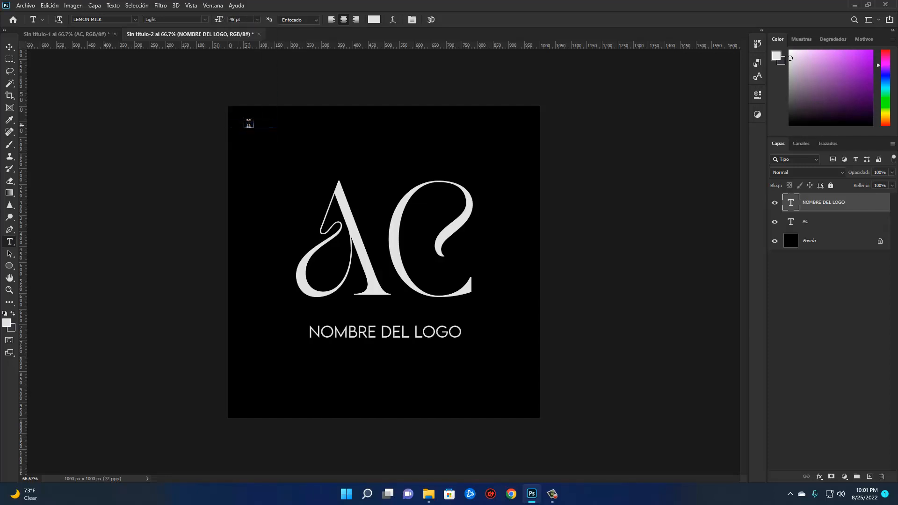
click(256, 20)
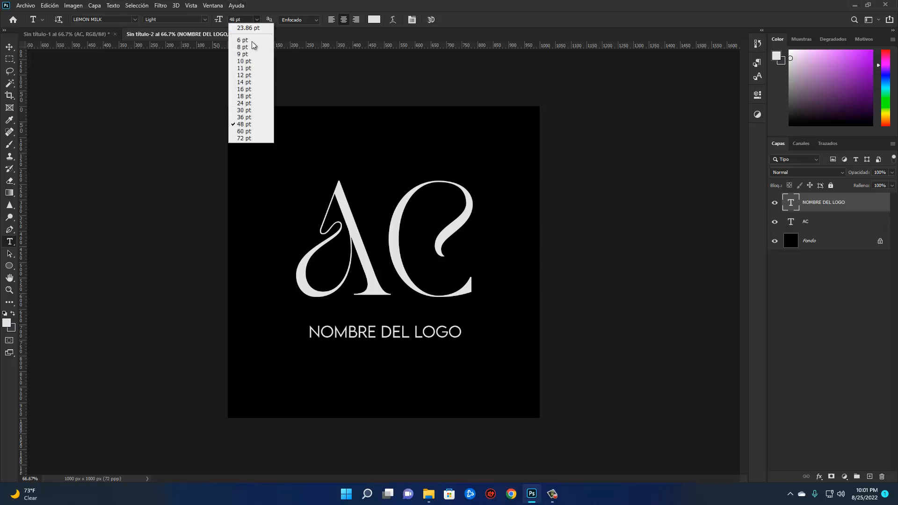
click(256, 117)
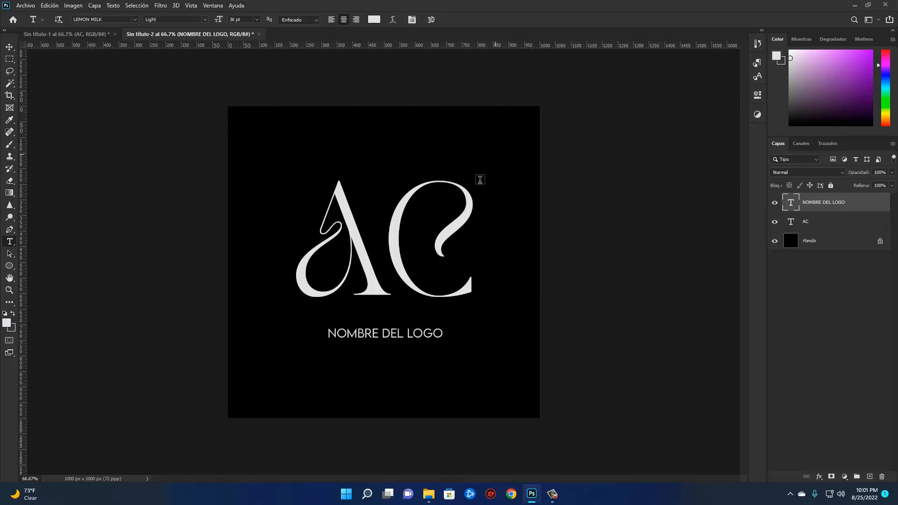
- Set the tracking of the NOMBRE DEL LOGO text to 240 in its layer properties
click(759, 98)
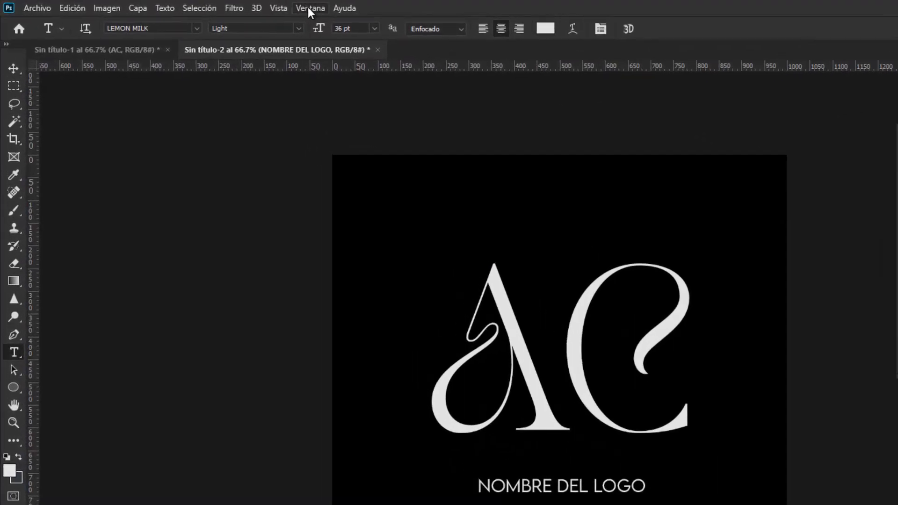
click(212, 6)
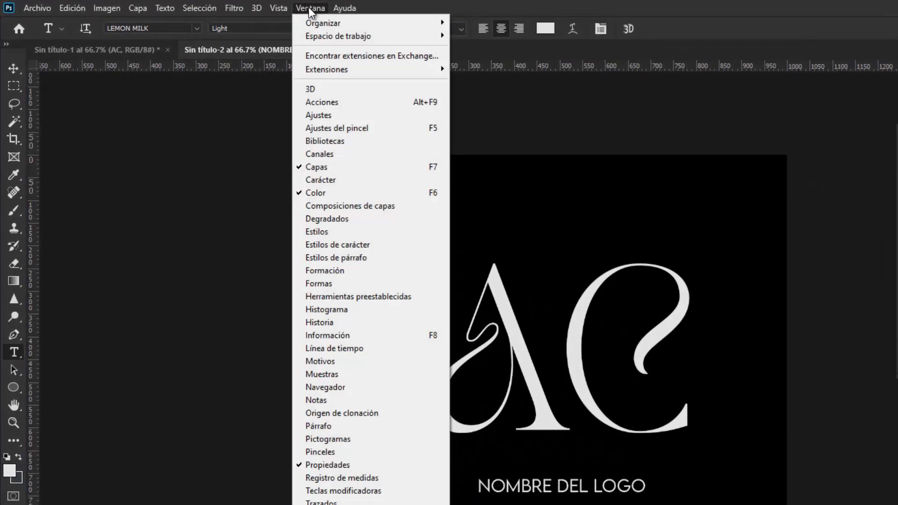
click(329, 465)
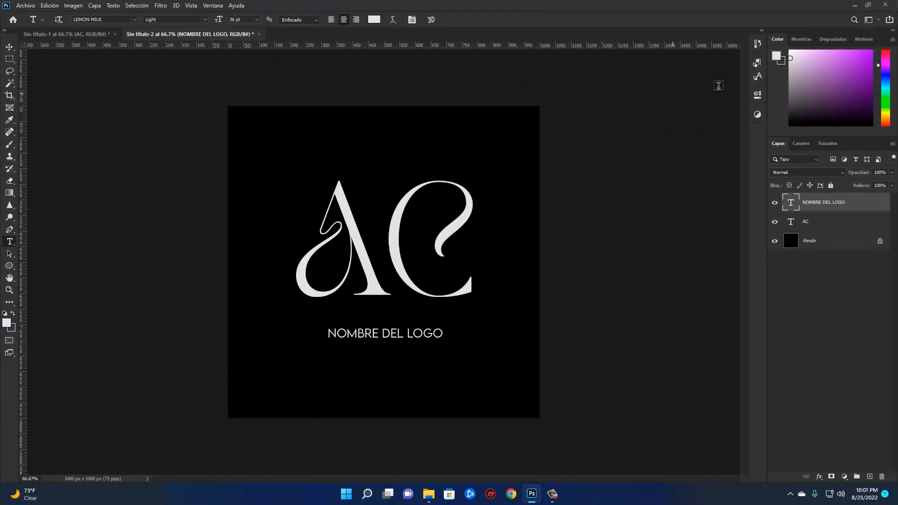
click(760, 96)
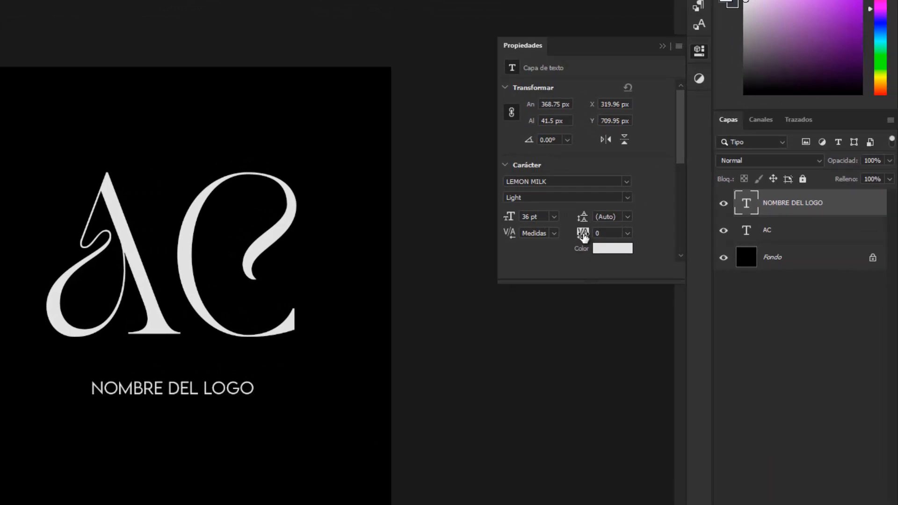
mouse_move(582, 236)
mouse_down()
mouse_move(593, 244)
mouse_move(587, 240)
mouse_up()
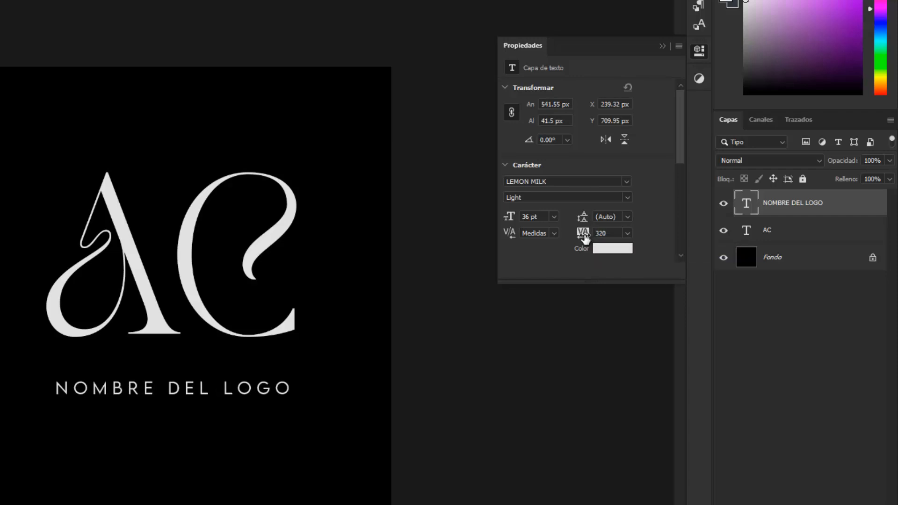
drag(585, 238, 580, 234)
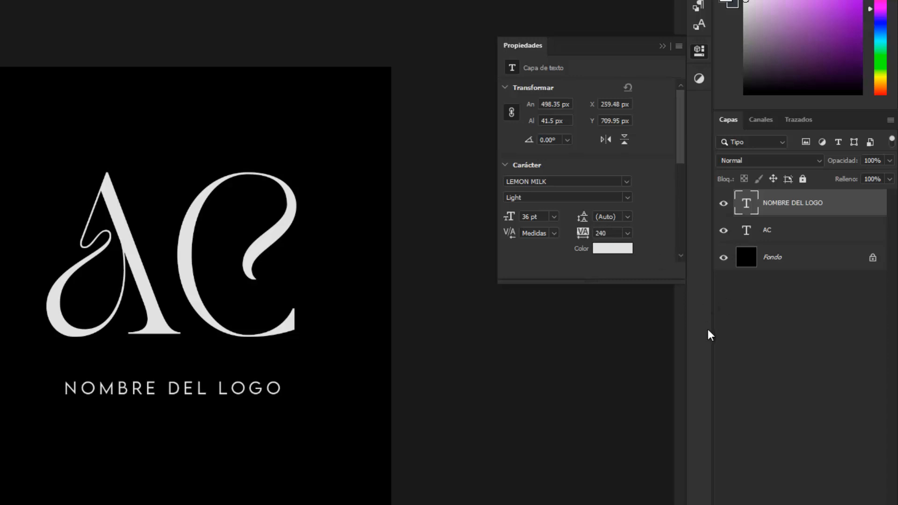
click(662, 46)
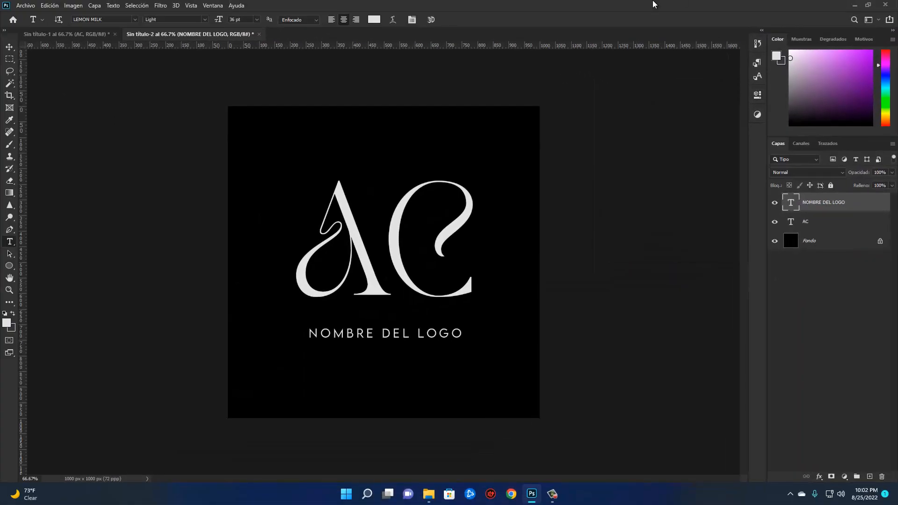